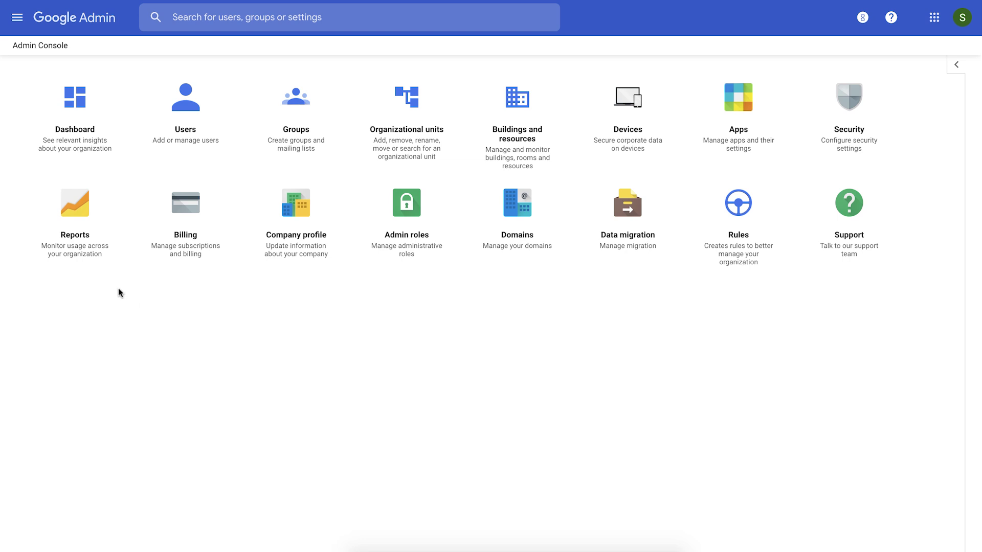
Step: Go to Security > Settings and open the Advanced Protection Program (Beta) settings for asynk.io
click(18, 23)
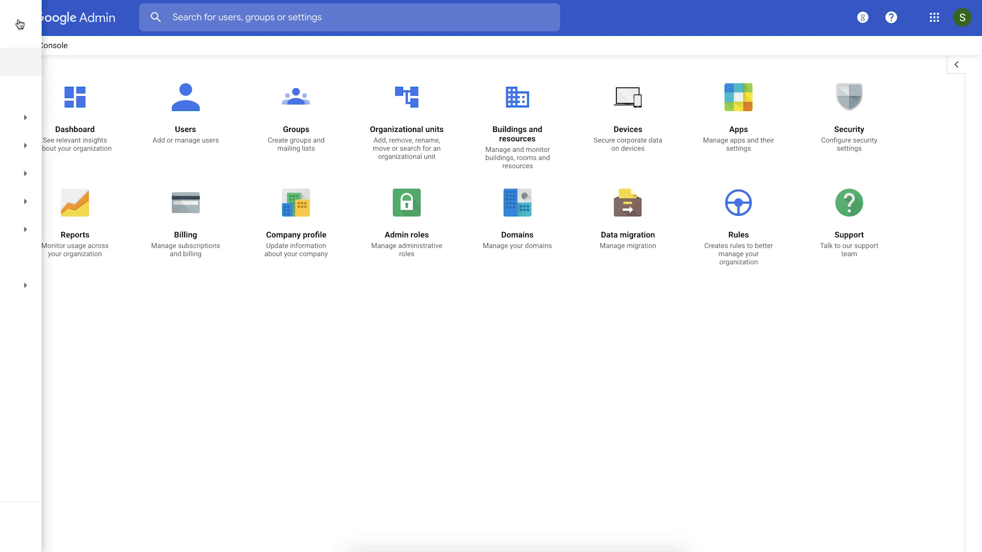
mouse_move(116, 210)
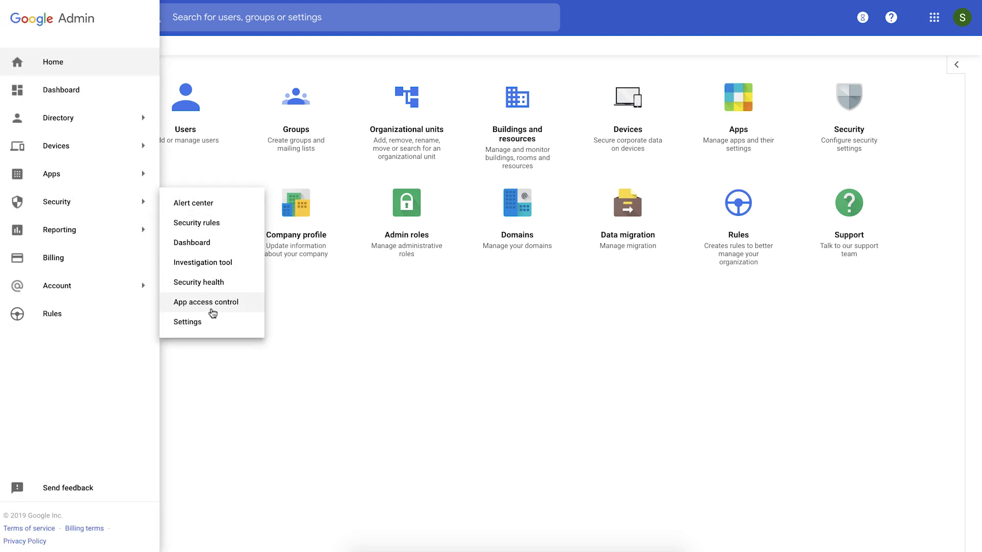
click(212, 327)
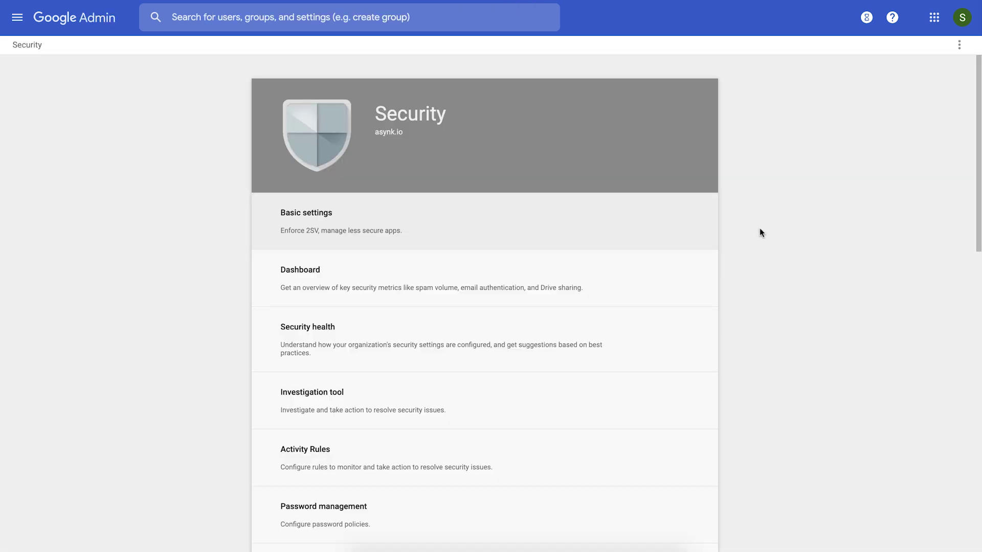
scroll(851, 318, down, 4)
scroll(851, 321, down, 4)
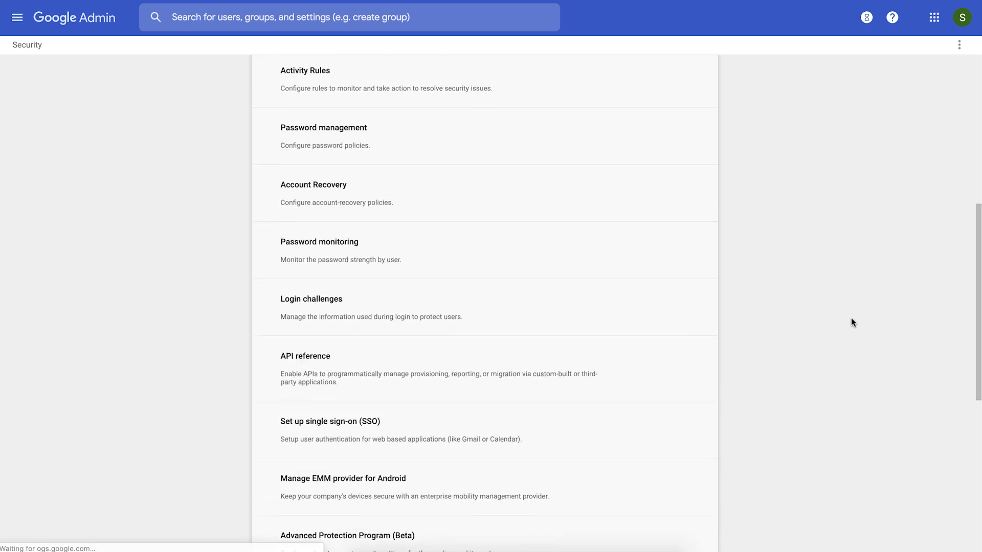
scroll(851, 321, down, 2)
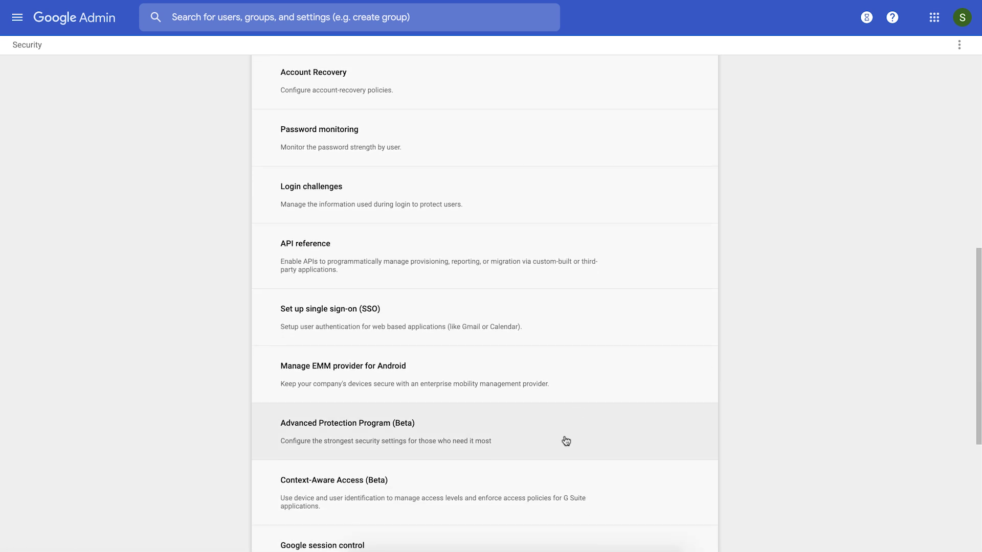
click(566, 441)
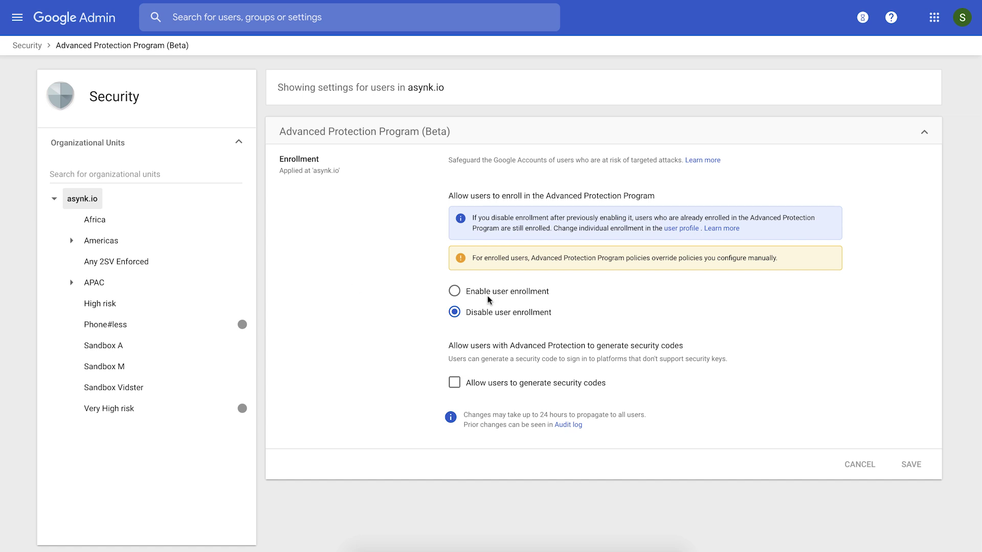
Step: Enable user enrollment in Advanced Protection, save it, and select the Very High risk unit
click(524, 293)
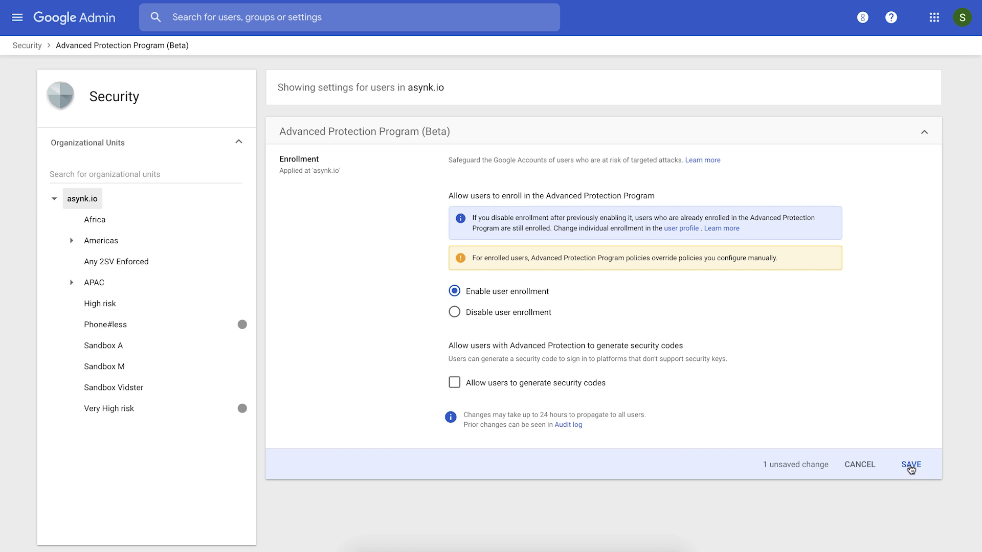
click(910, 466)
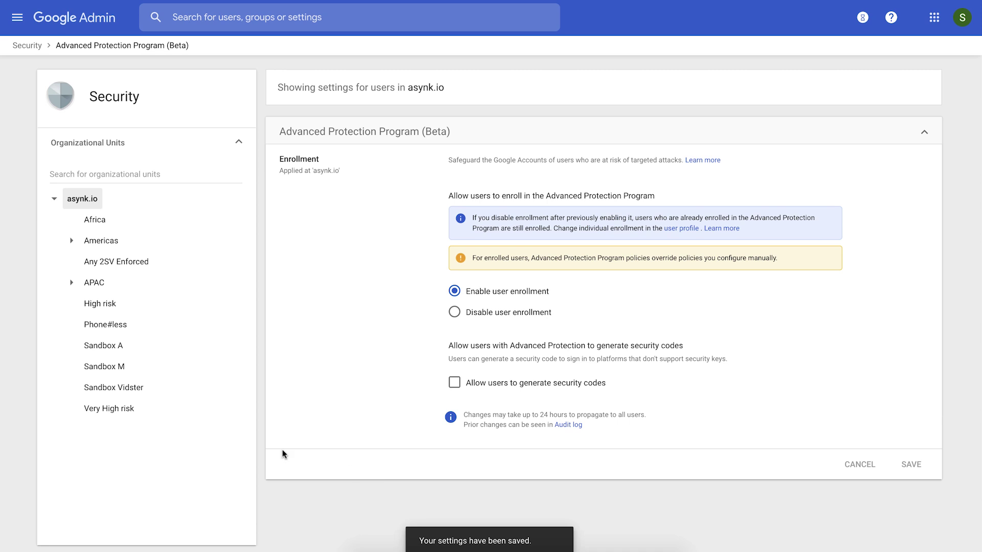
click(112, 411)
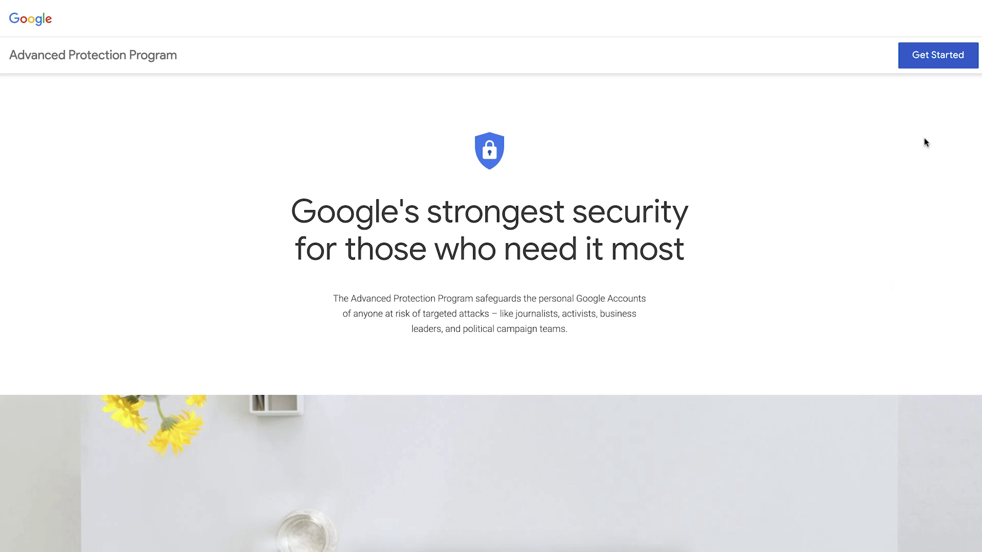
Step: Start enrollment from the Advanced Protection Program landing page
click(941, 60)
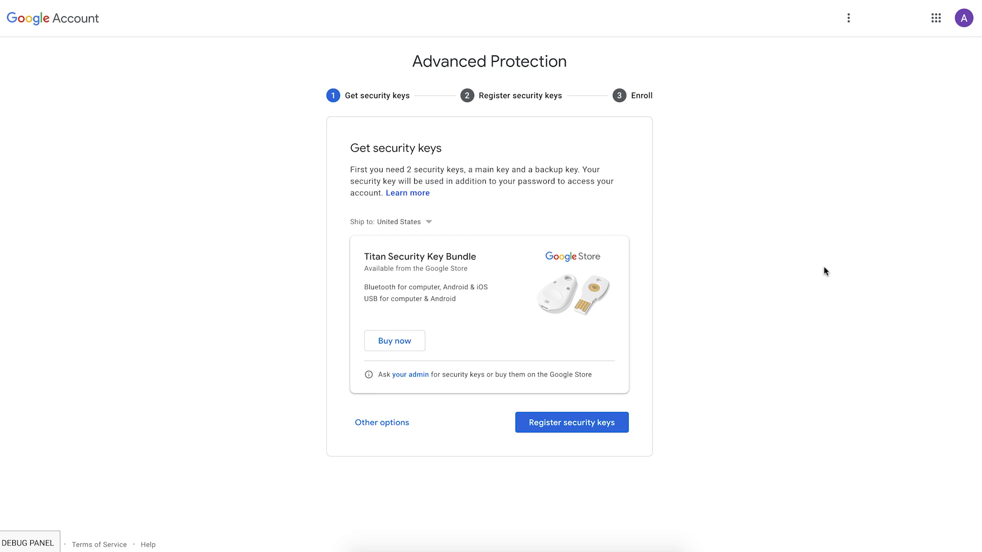
Step: Proceed to security key registration and re-enter the account password to verify identity
click(558, 428)
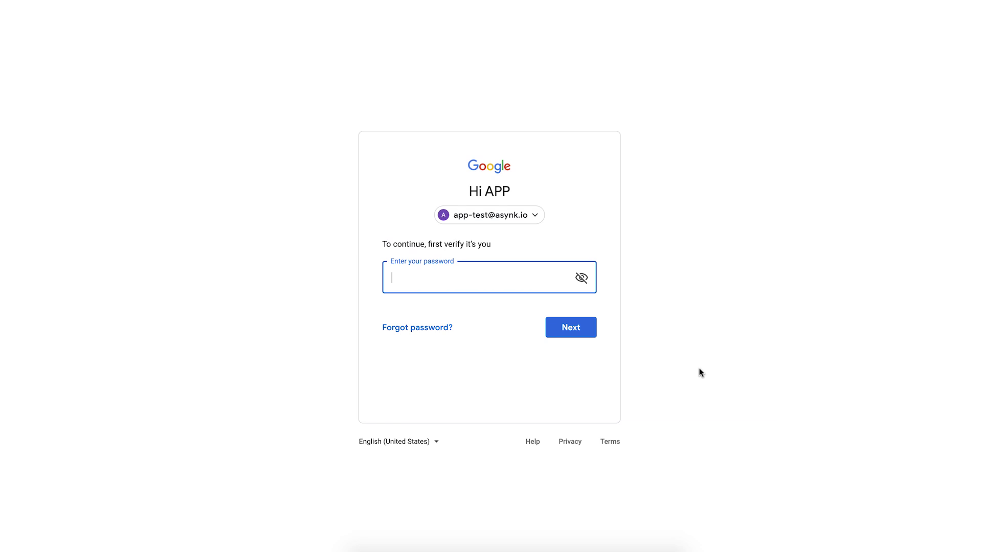
text(••••••••••••)
key(Return)
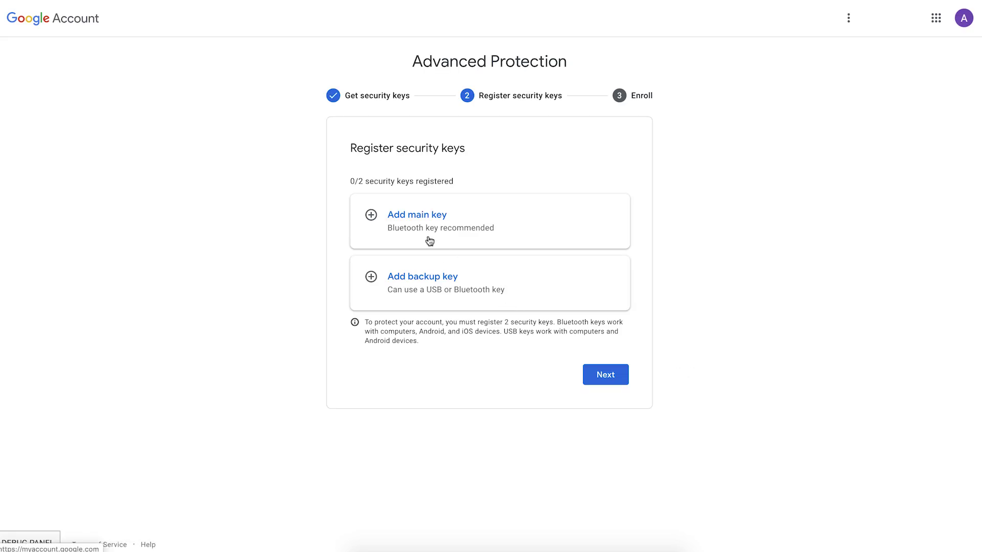
Step: Register the main security key and name it 'Key1'
click(420, 219)
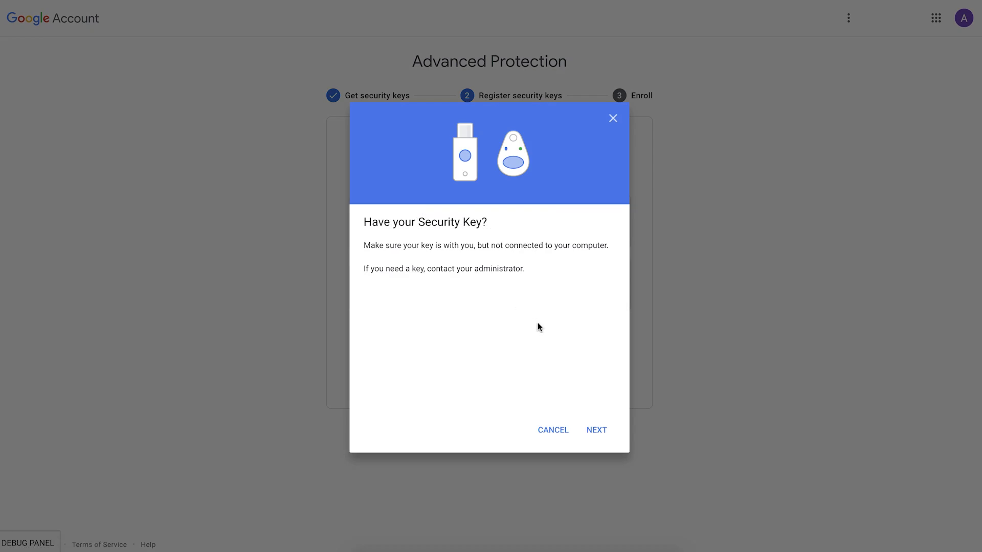
click(594, 434)
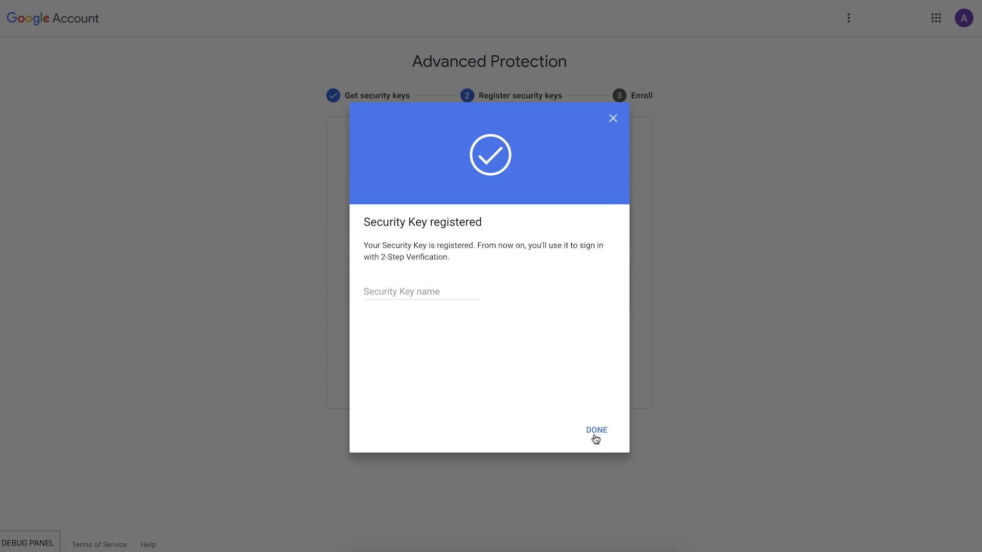
click(398, 290)
text(Key1)
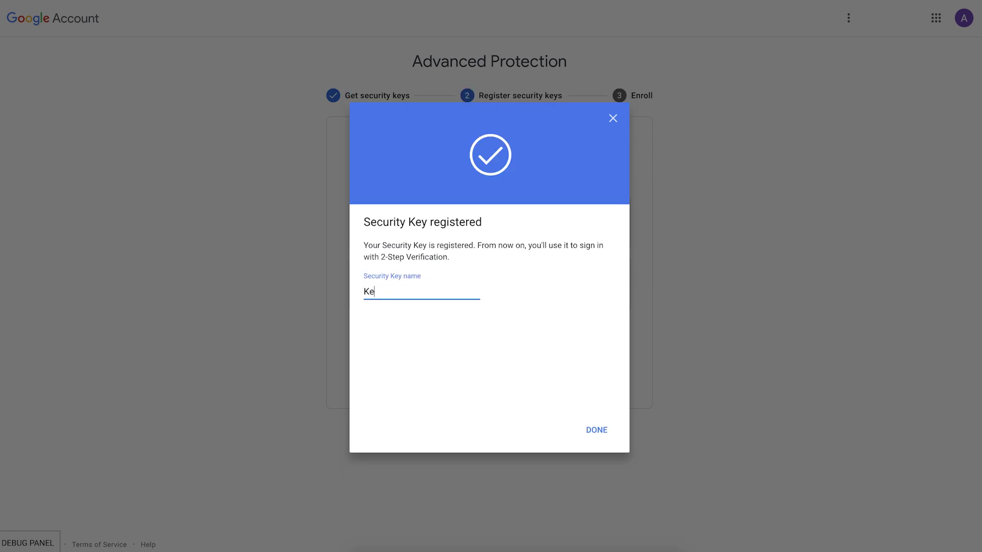
click(596, 434)
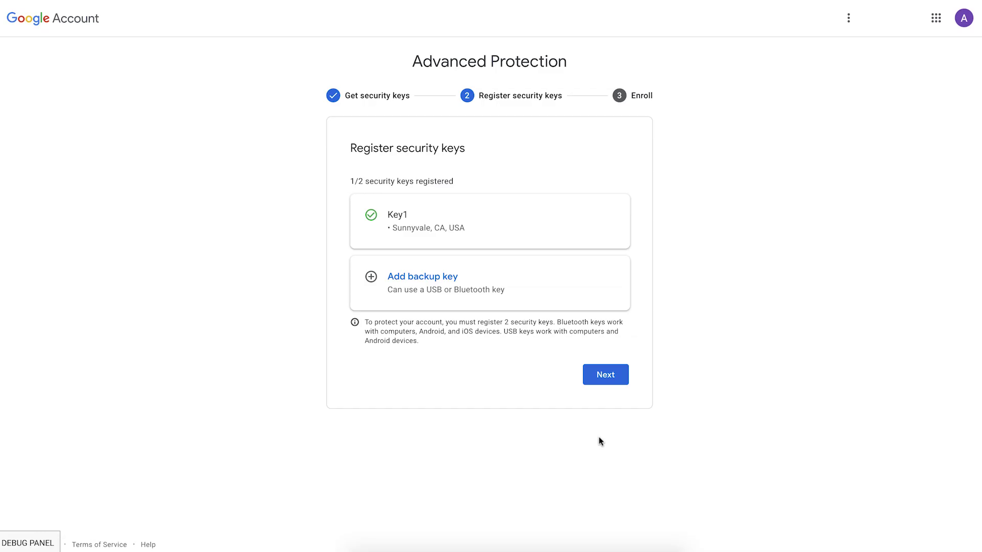
Step: Register the backup security key and name it 'Key2'
click(425, 277)
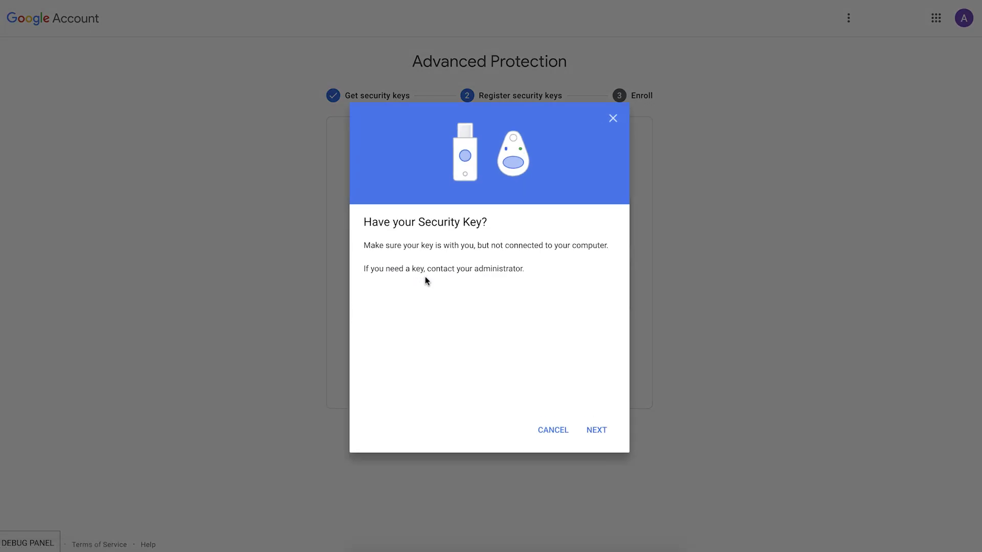
click(600, 434)
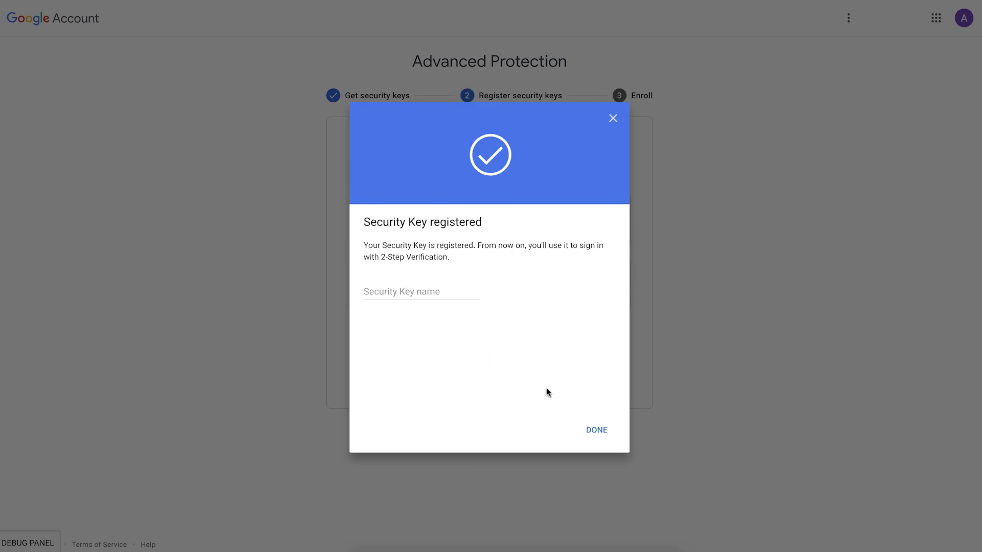
click(387, 293)
text(Key)
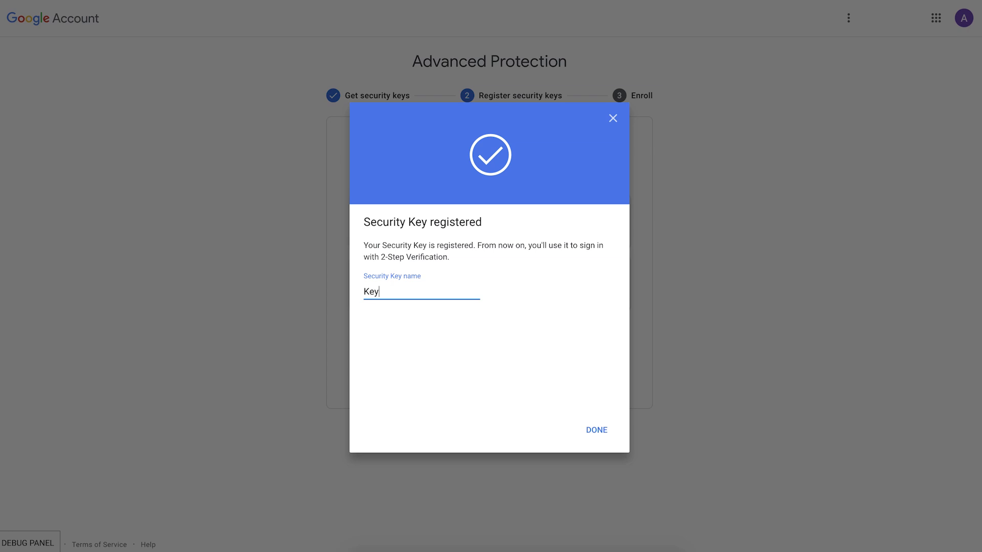
text(2)
key(Return)
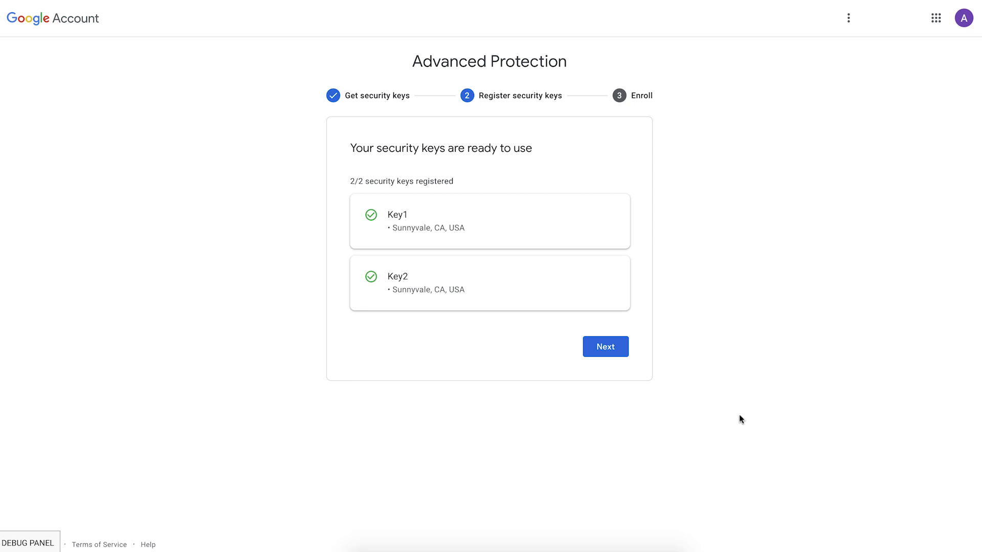
Step: Continue to the enrollment step and confirm enrolling the account in Advanced Protection
click(606, 348)
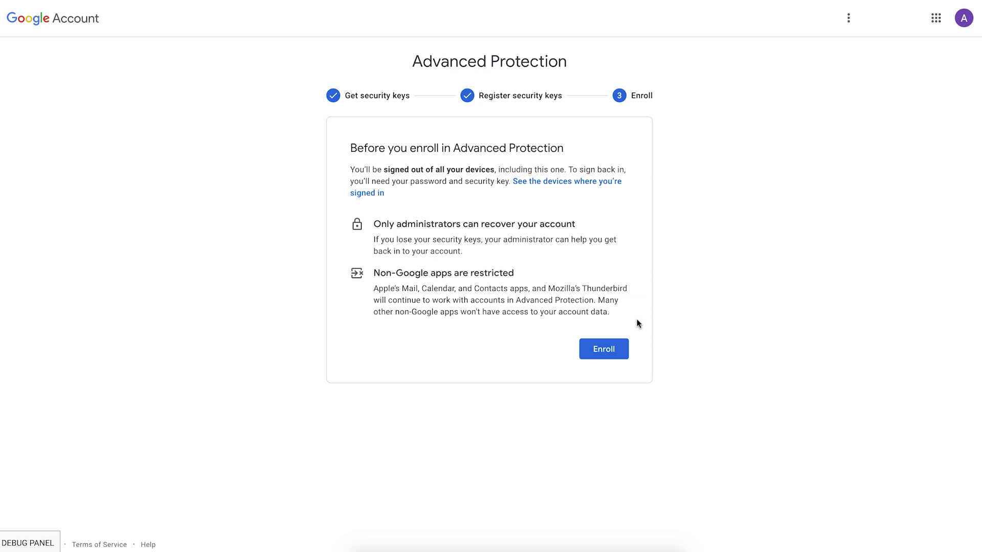
click(605, 351)
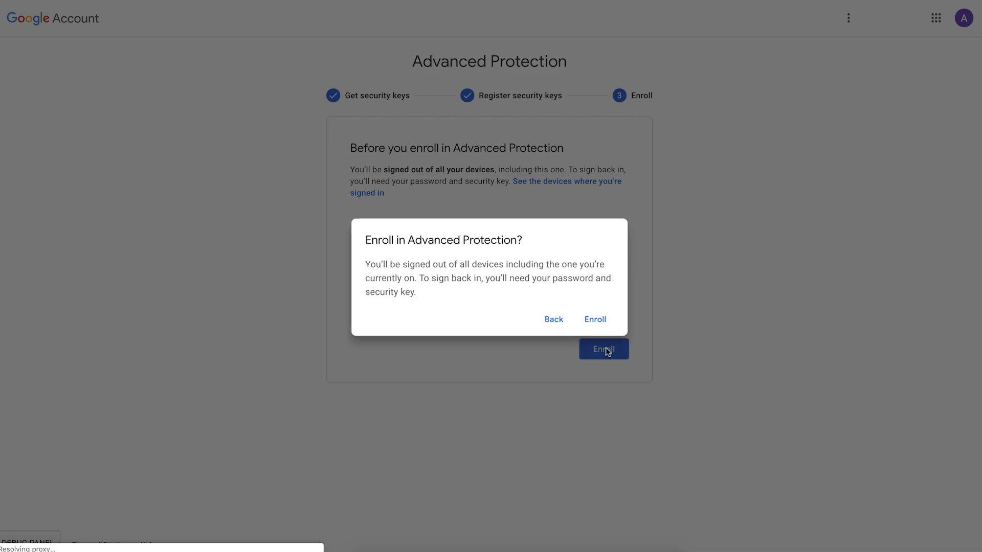
click(599, 322)
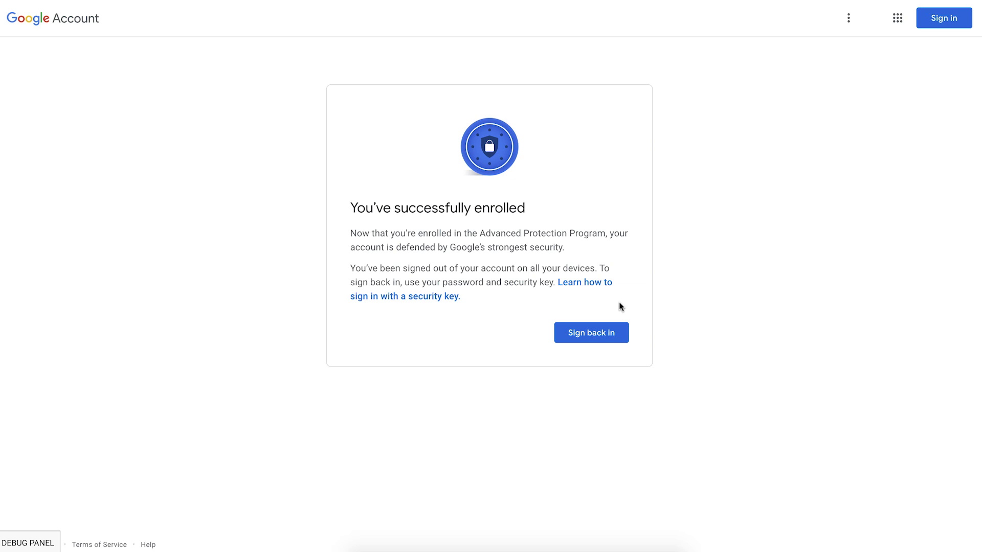
Step: Sign back in with the account password and security key, then view account security
click(594, 333)
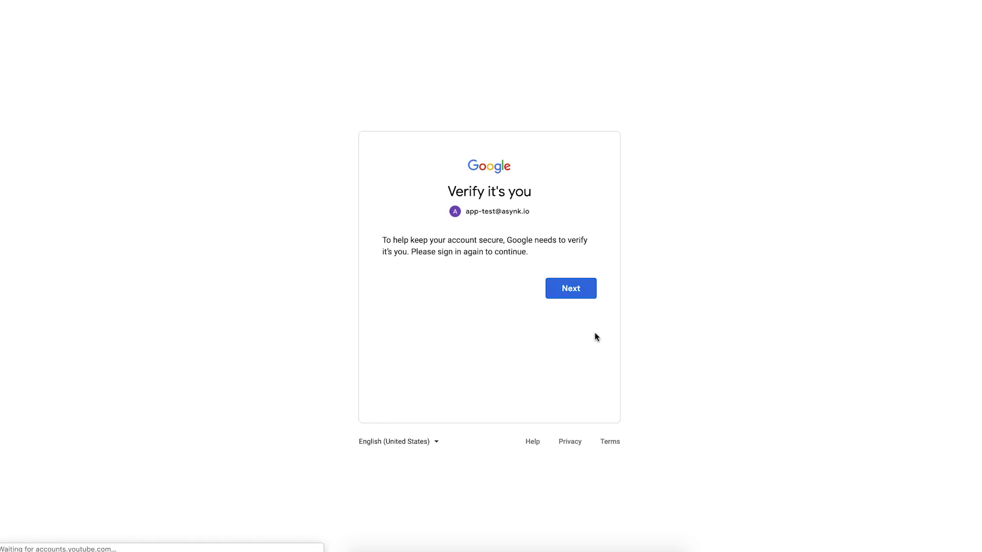
click(573, 288)
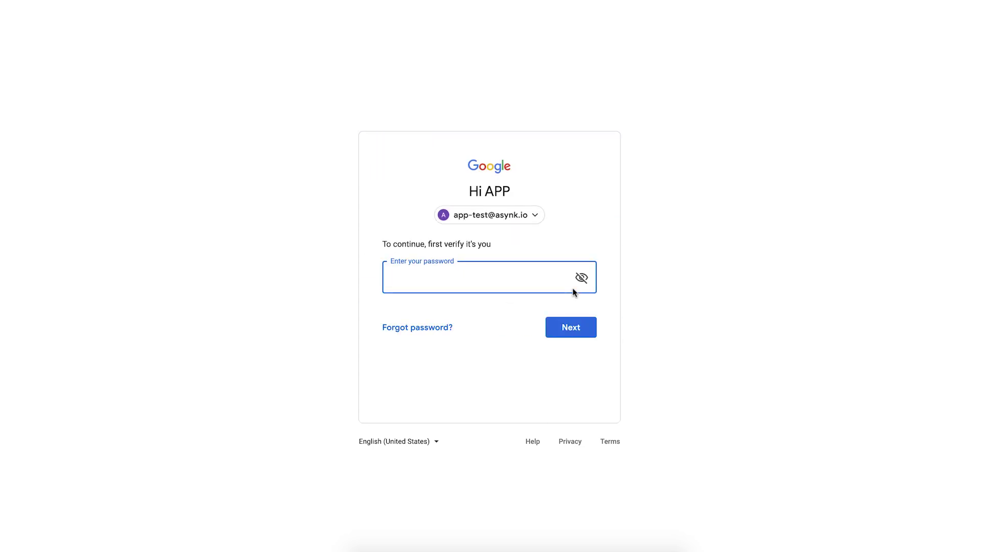
text(•••••••••)
key(Return)
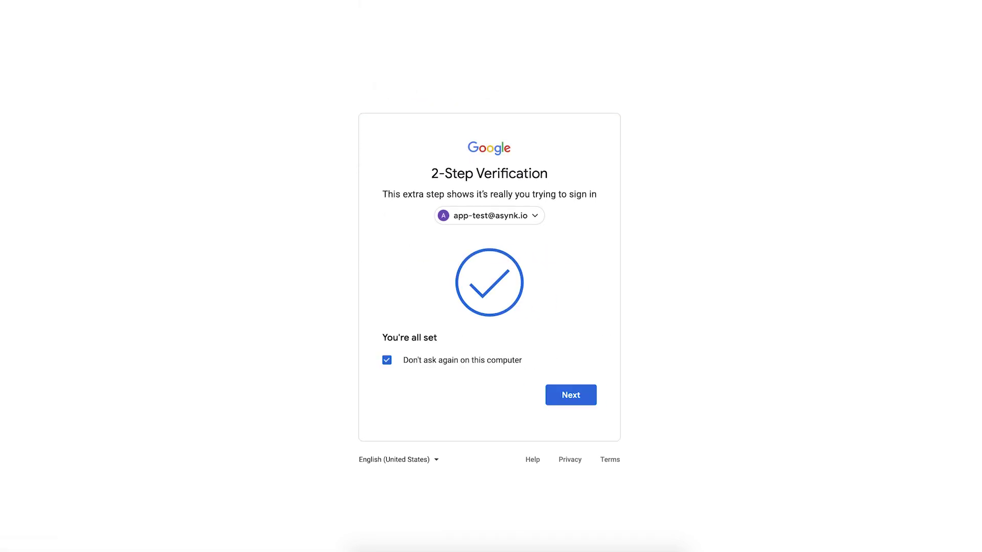
click(568, 399)
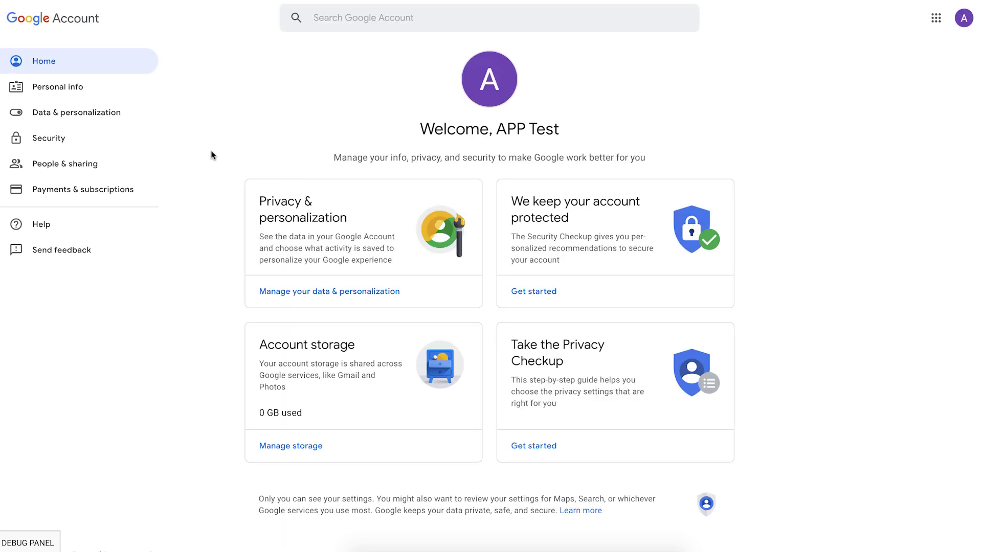
click(53, 142)
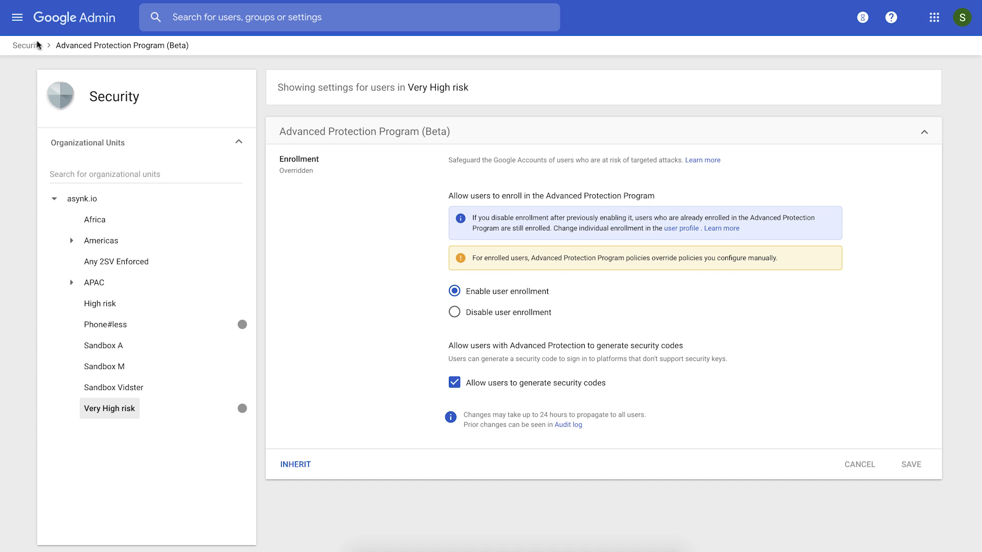
Step: Return to Google Admin and start a user search in the console
click(260, 21)
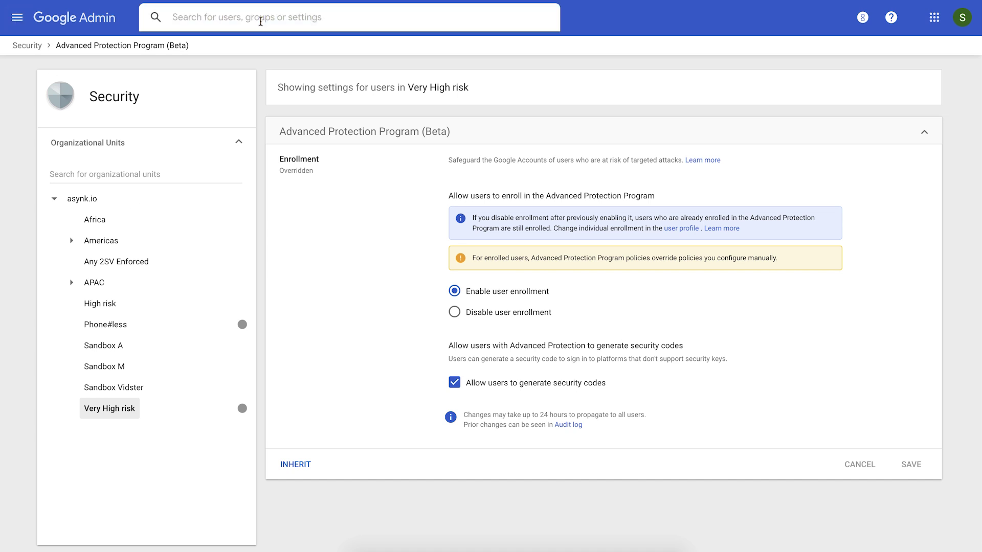
Step: Search for 'app-test' and open the APP Test user's security details
text(app-)
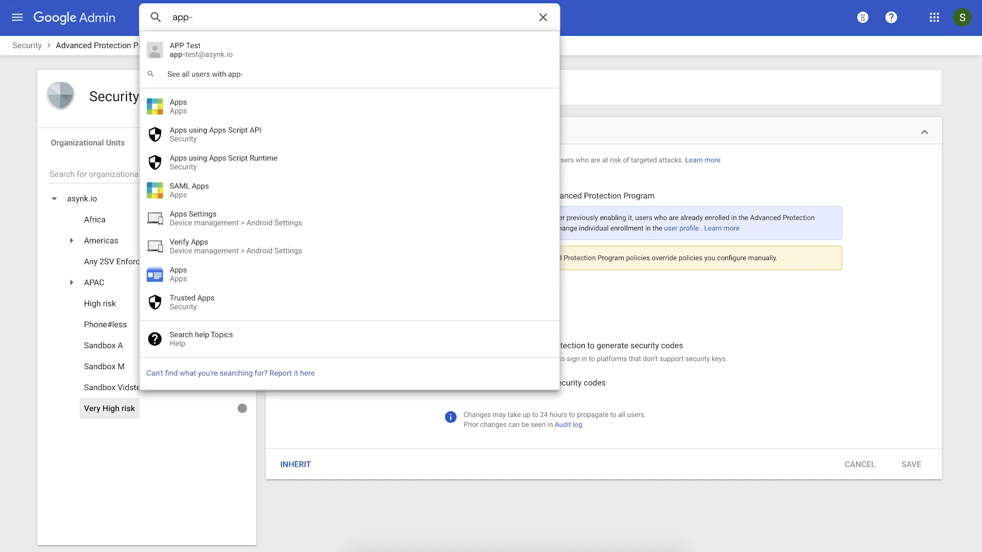
text(test)
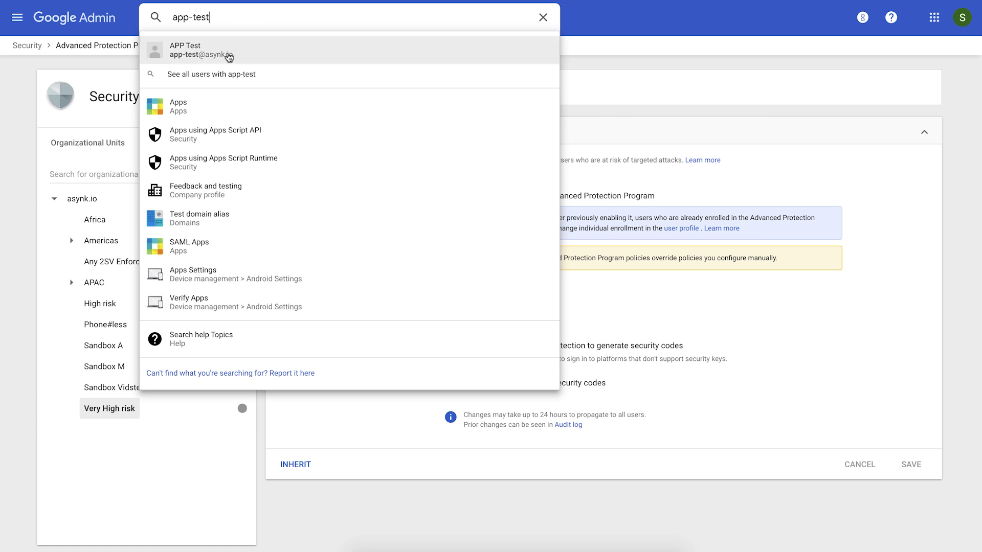
click(228, 55)
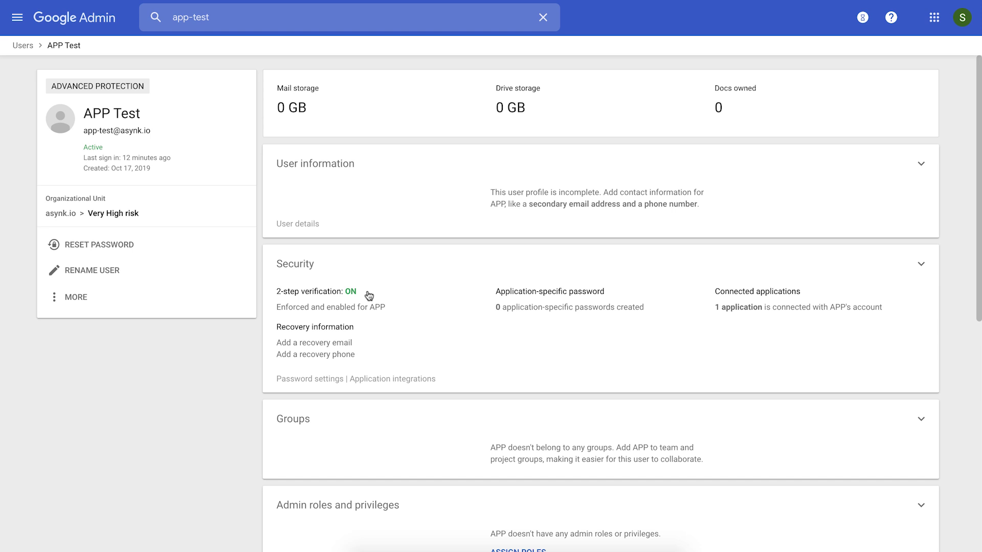
click(441, 323)
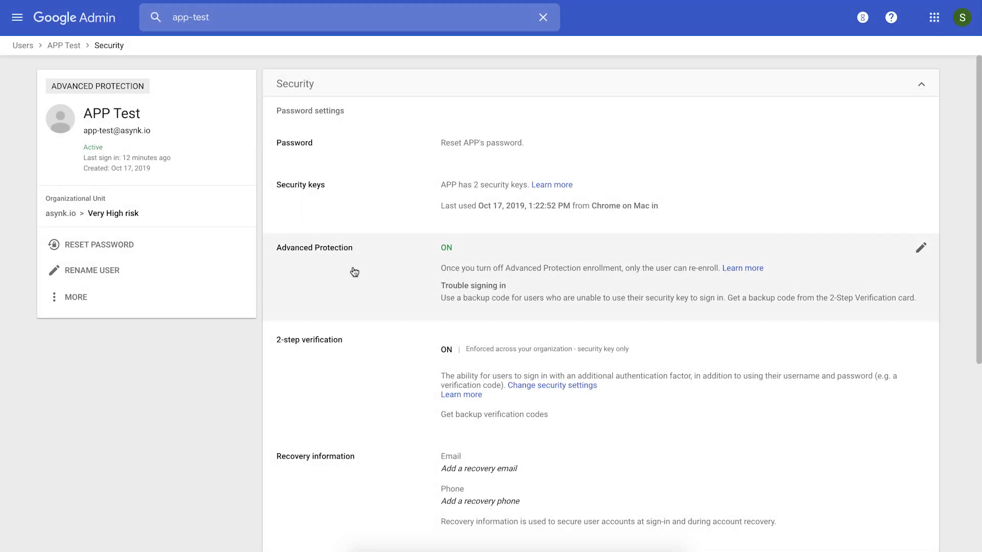
click(342, 276)
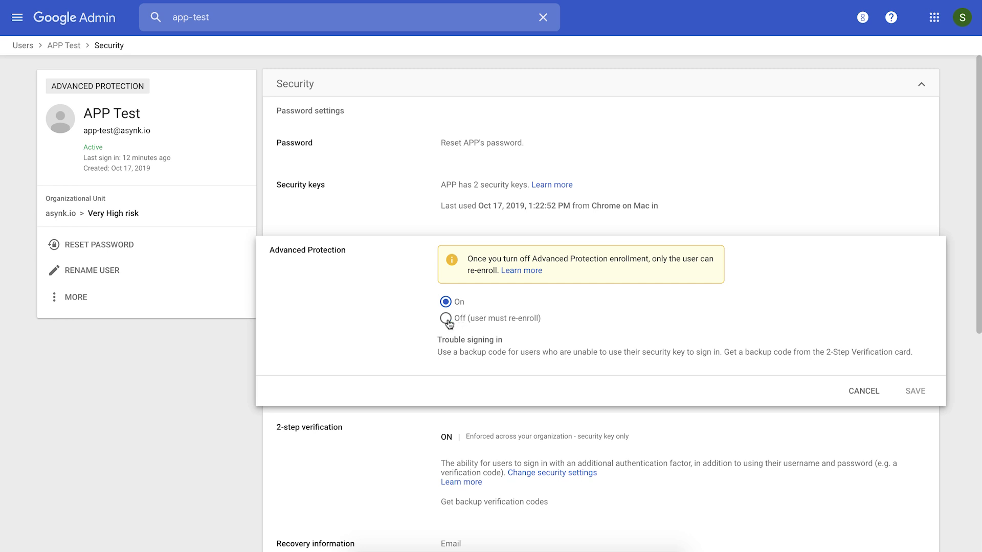
click(457, 319)
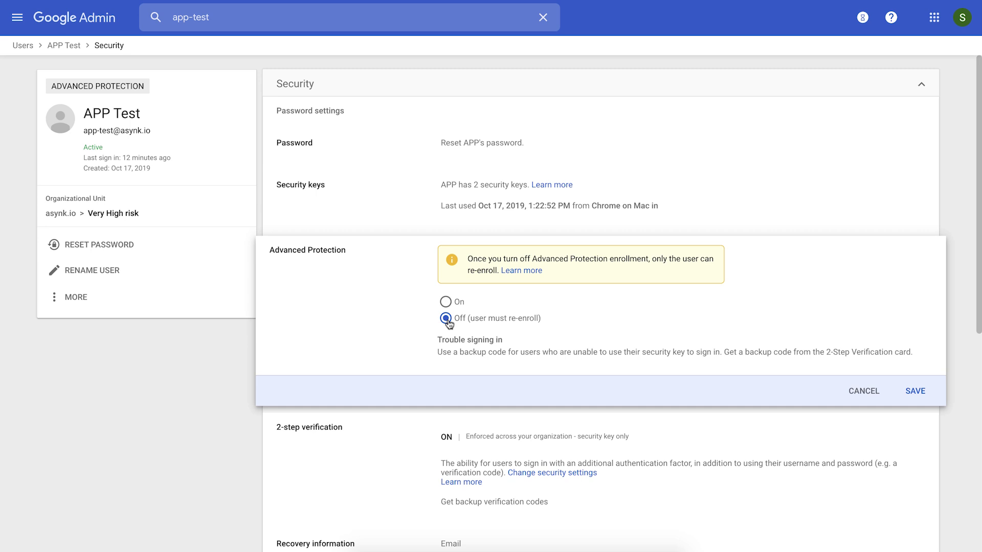
click(863, 391)
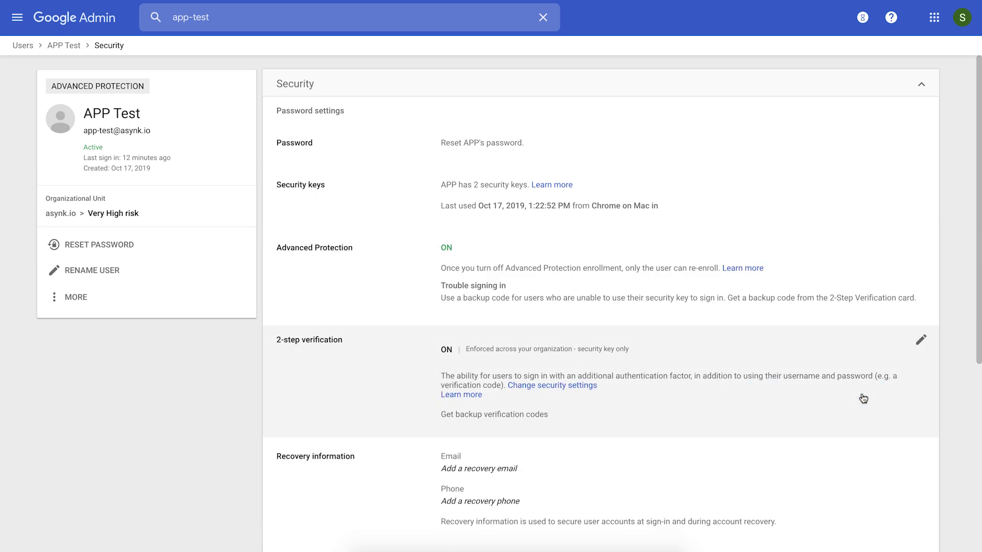